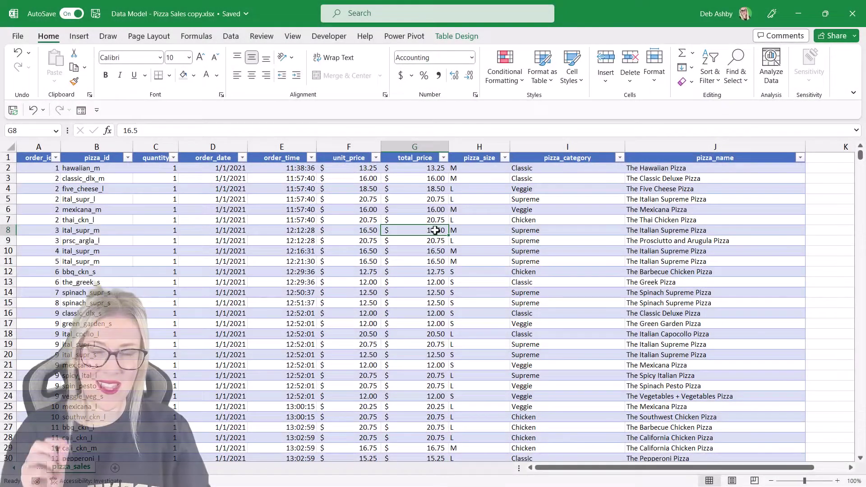
Step: Review the pizza_category values in the sales table without applying a filter
{"action": "left_click", "coordinate": [328, 212]}
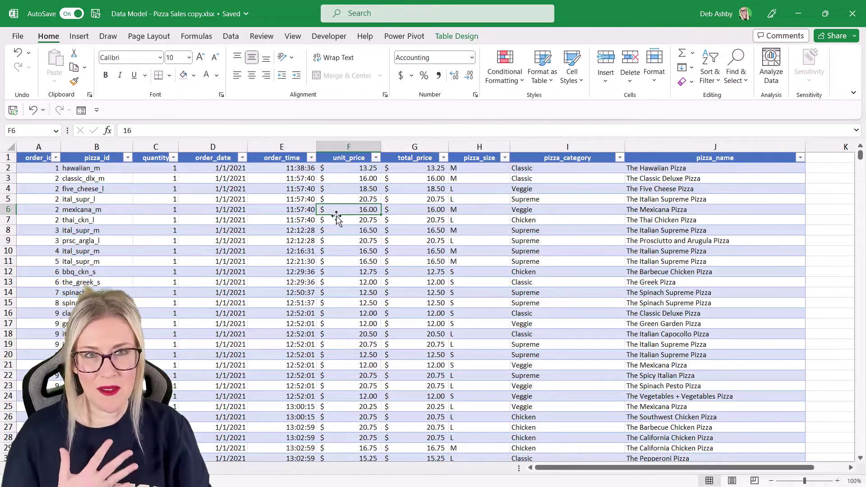
{"action": "left_click", "coordinate": [545, 147]}
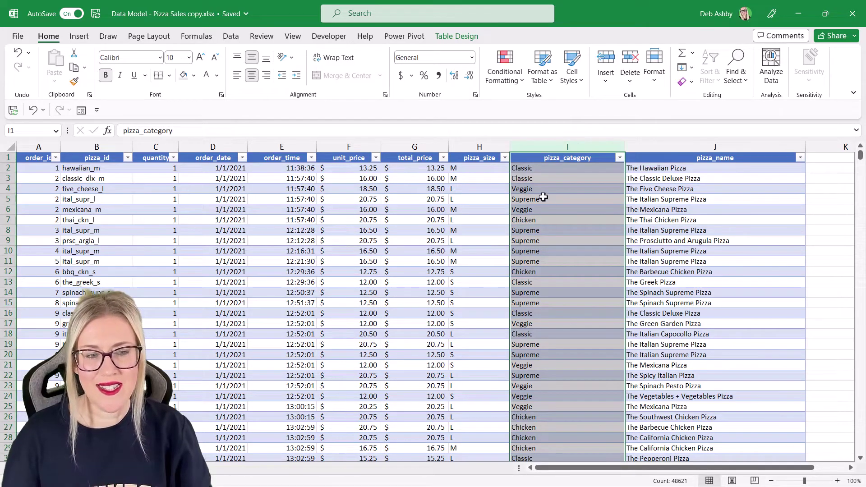
{"action": "left_click", "coordinate": [620, 158]}
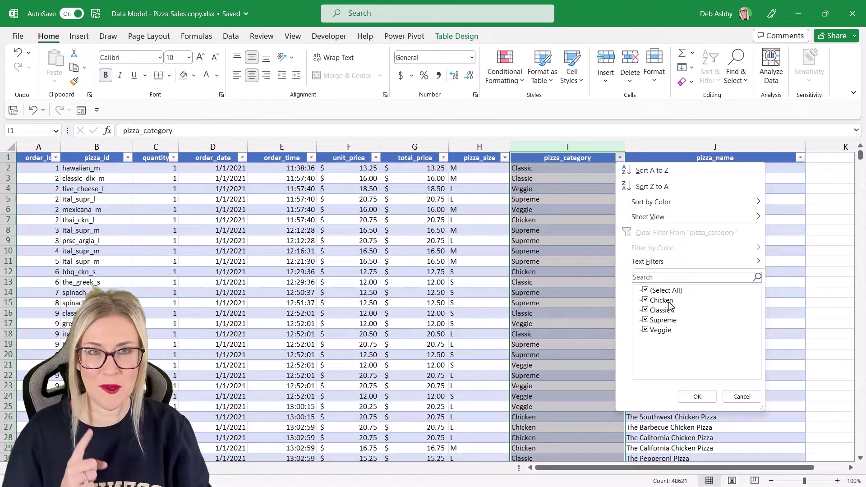
{"action": "left_click", "coordinate": [433, 253]}
{"action": "left_click", "coordinate": [341, 231]}
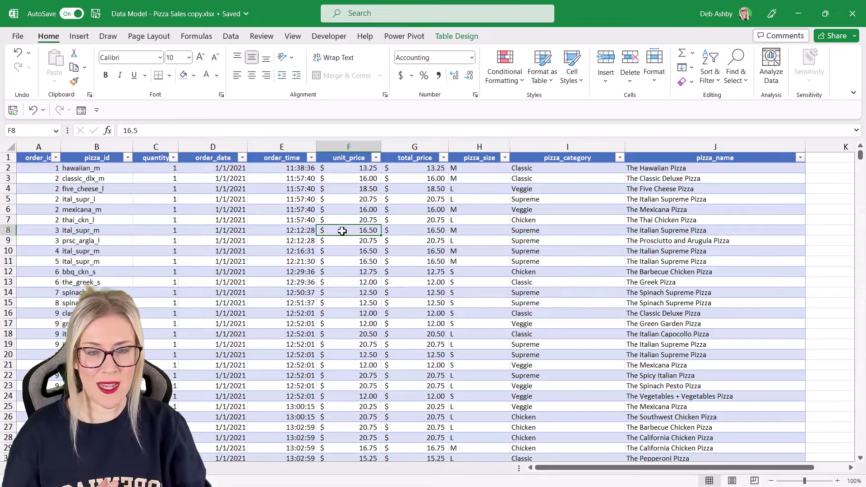
Step: Summarize Table1 with a PivotTable placed on a new worksheet
{"action": "left_click", "coordinate": [347, 221]}
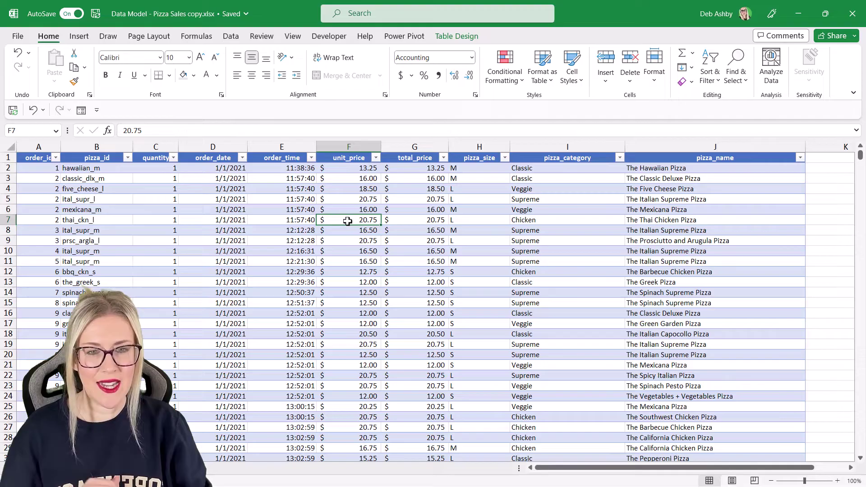
{"action": "left_click", "coordinate": [79, 39]}
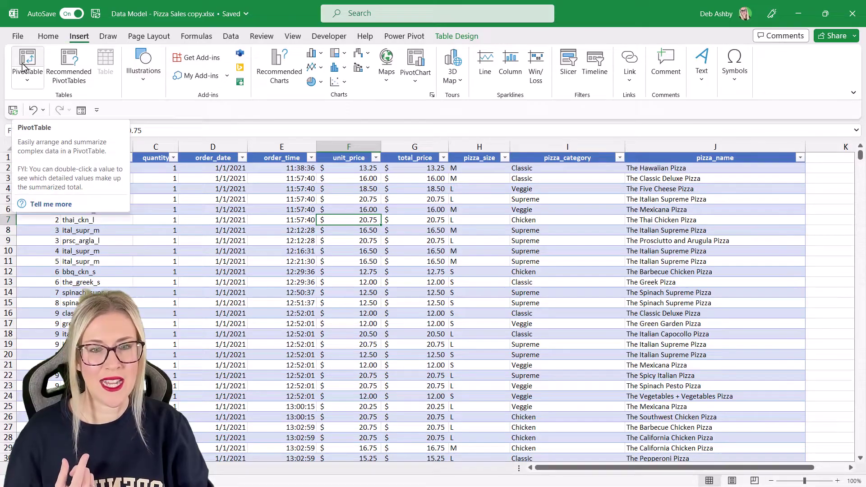
{"action": "left_click", "coordinate": [455, 37]}
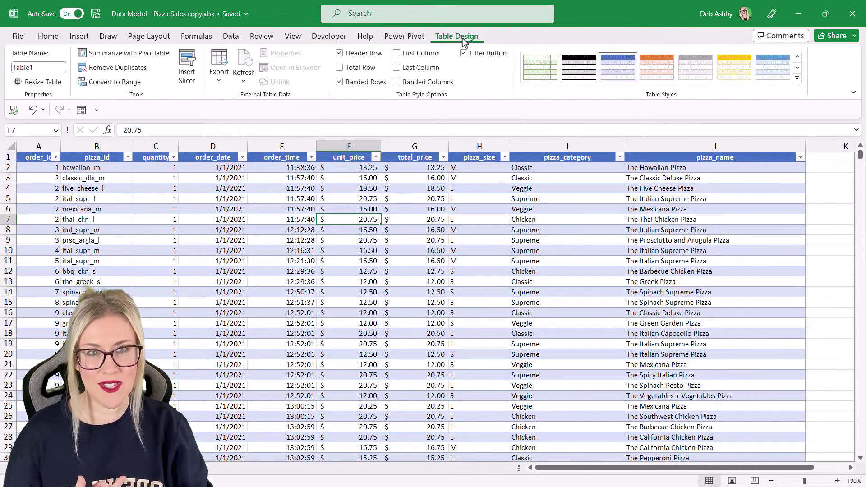
{"action": "left_click", "coordinate": [123, 53]}
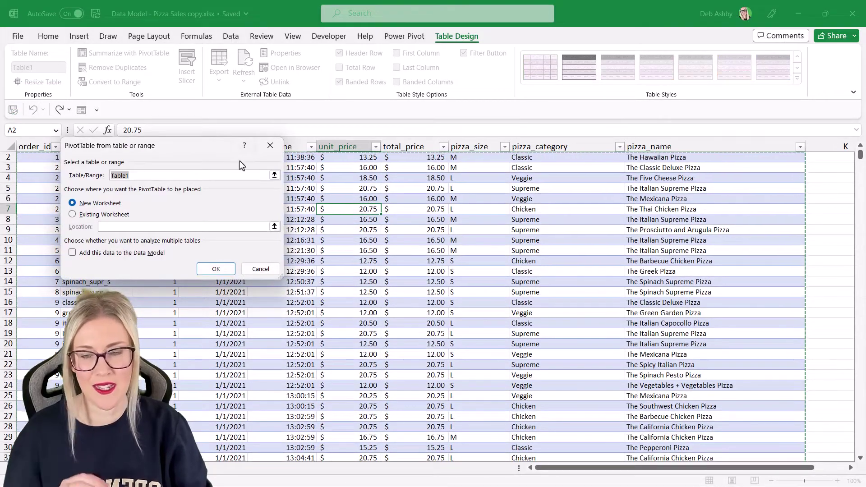
{"action": "left_click_drag", "start_coordinate": [209, 145], "coordinate": [196, 138]}
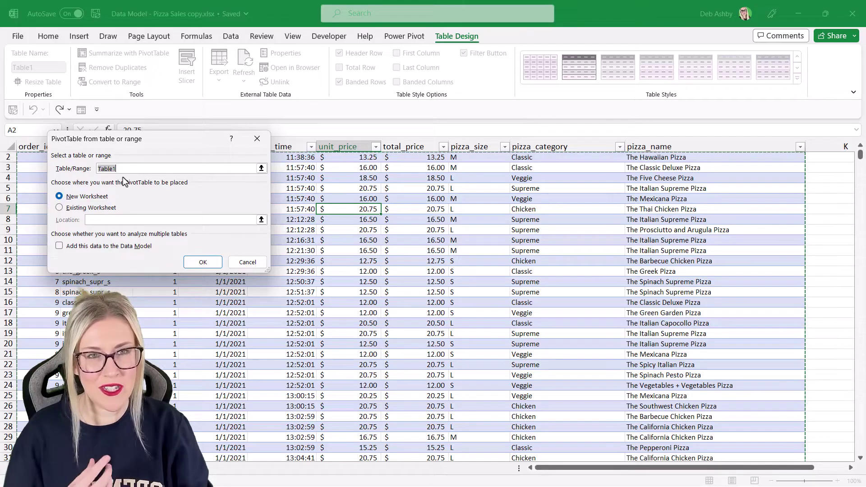
{"action": "left_click", "coordinate": [203, 262]}
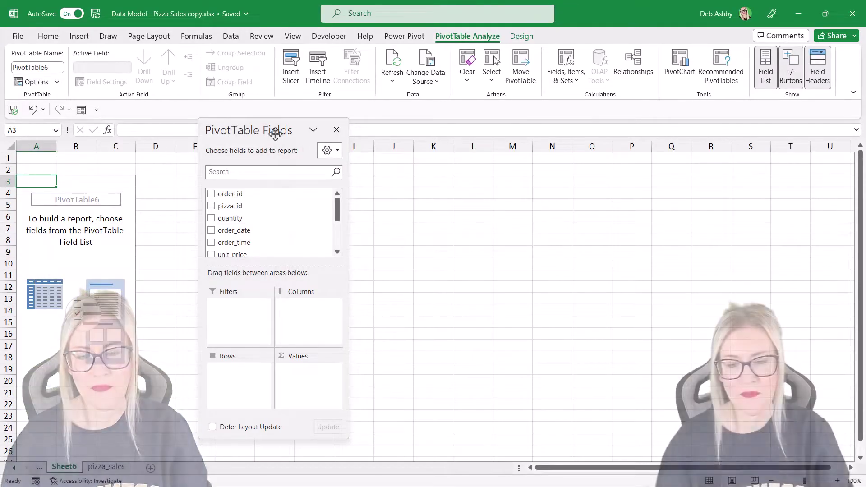
{"action": "left_click_drag", "start_coordinate": [266, 131], "coordinate": [865, 199]}
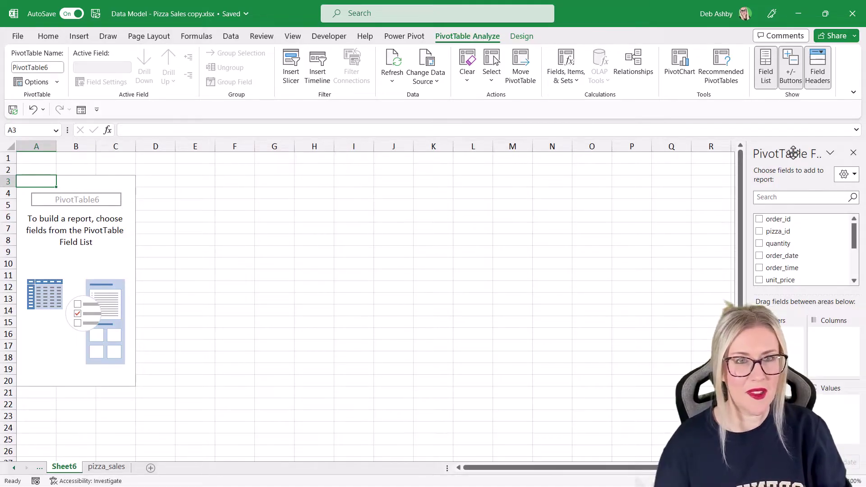
{"action": "left_click_drag", "start_coordinate": [794, 152], "coordinate": [287, 134]}
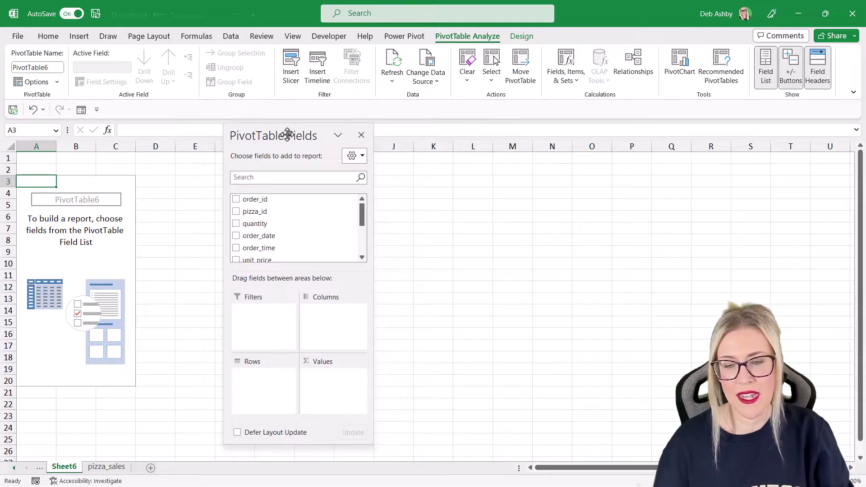
Step: Add order_date to the pivot rows and sum total_price for each month
{"action": "left_click", "coordinate": [236, 236]}
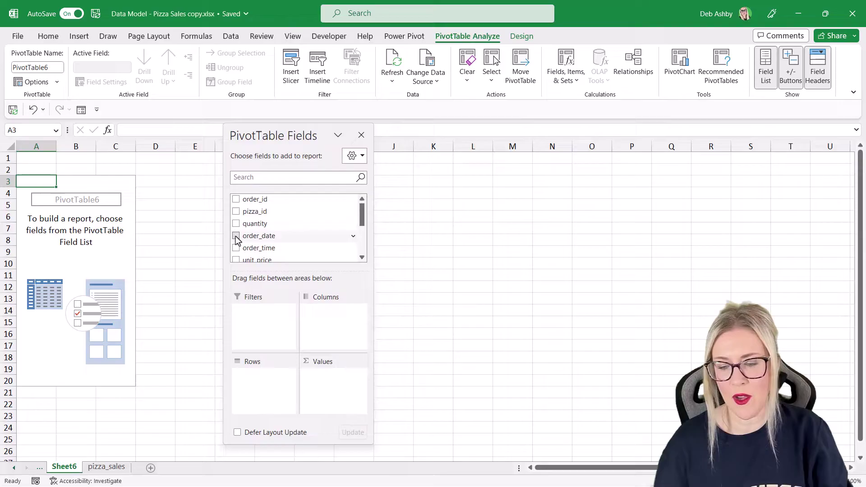
{"action": "scroll", "coordinate": [360, 213], "scroll_direction": "down", "scroll_amount": 1}
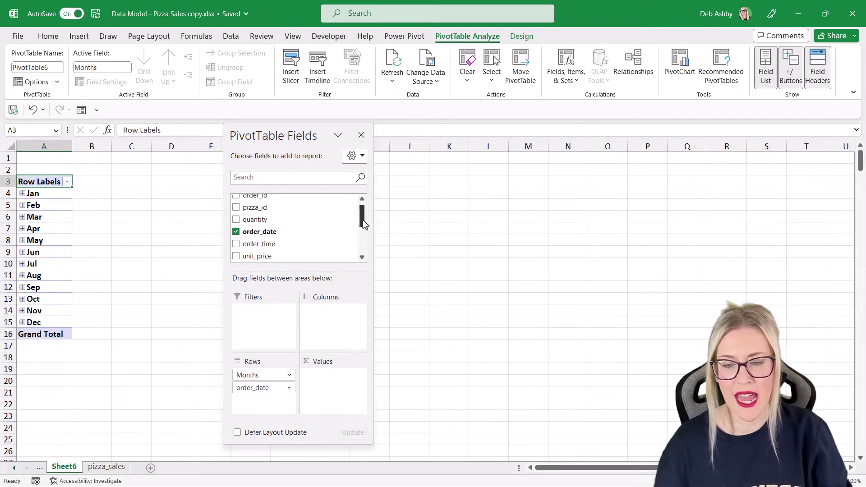
{"action": "left_click", "coordinate": [236, 249]}
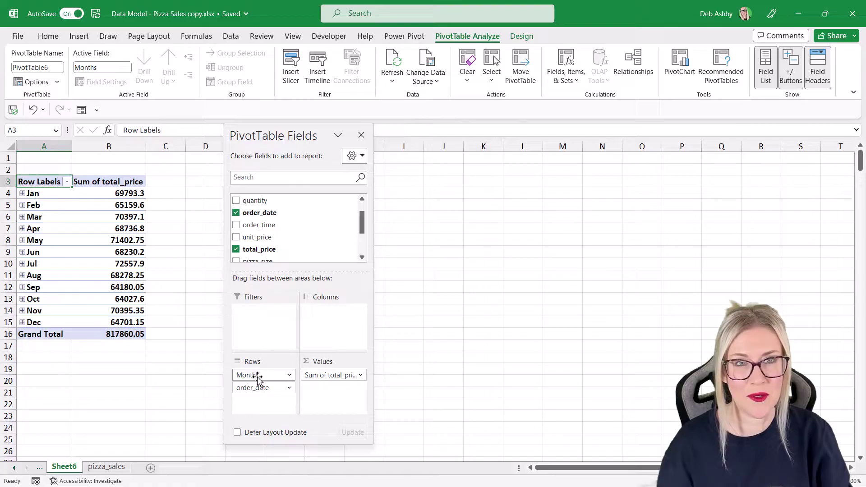
Step: Check Jan's daily dates against the data, then collapse to month rows Jan–Dec
{"action": "left_click", "coordinate": [22, 194]}
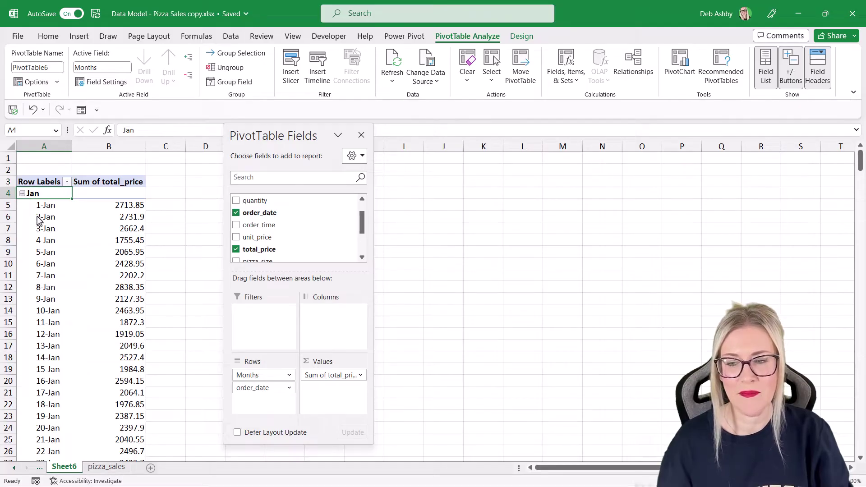
{"action": "left_click", "coordinate": [108, 469]}
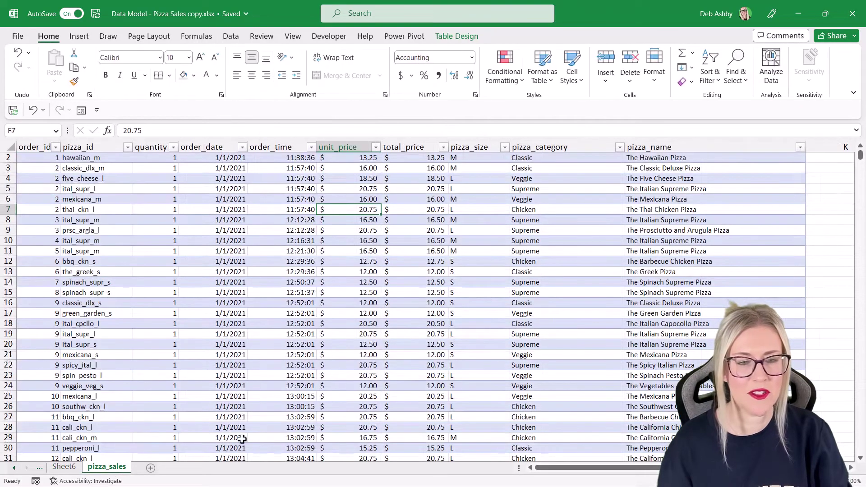
{"action": "left_click", "coordinate": [222, 146]}
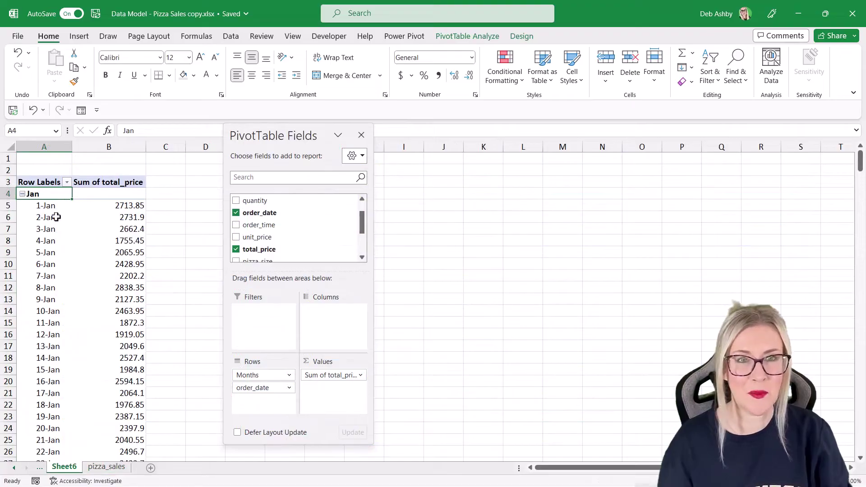
{"action": "left_click", "coordinate": [22, 194]}
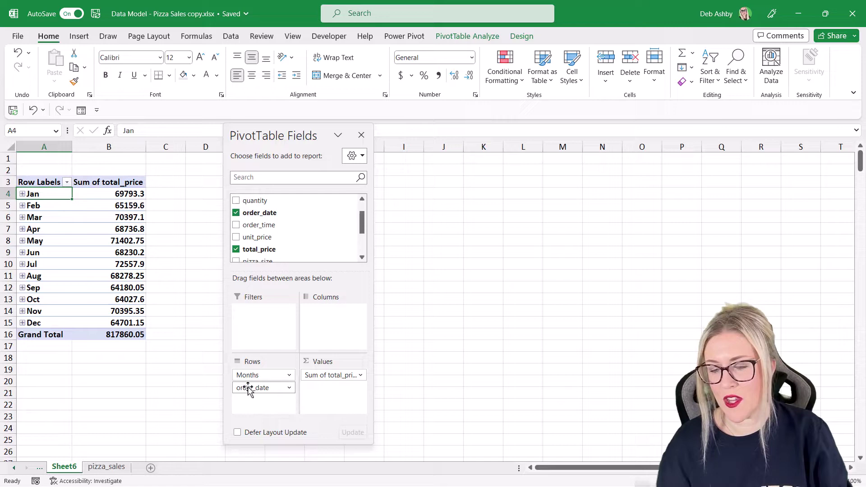
Step: Drop order_date from Rows and format the monthly totals as Currency with 0 decimals
{"action": "left_click_drag", "start_coordinate": [248, 388], "coordinate": [160, 383]}
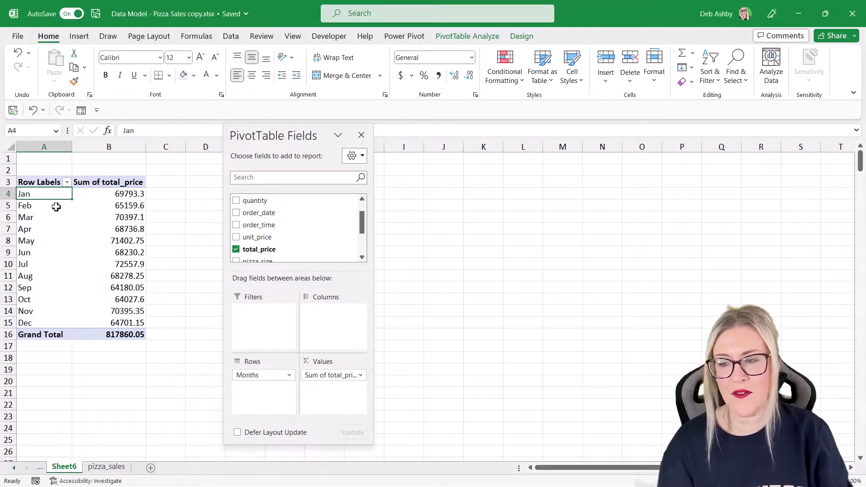
{"action": "left_click", "coordinate": [134, 205]}
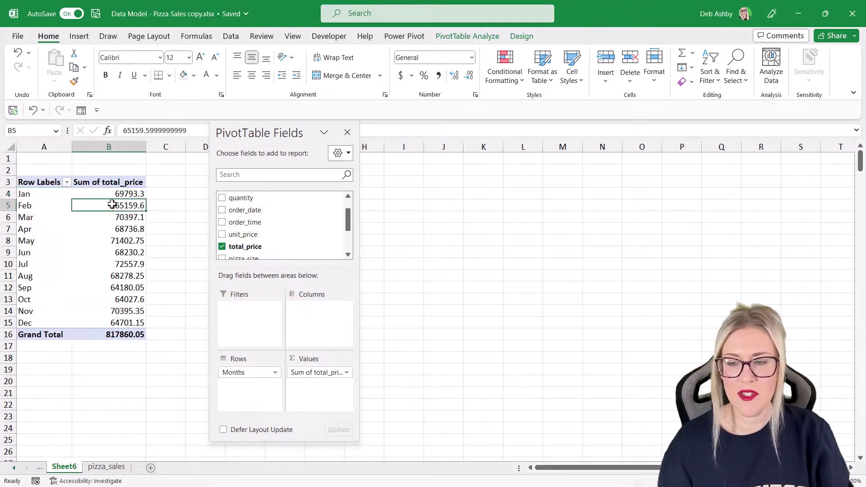
{"action": "right_click", "coordinate": [114, 207]}
{"action": "left_click", "coordinate": [171, 266]}
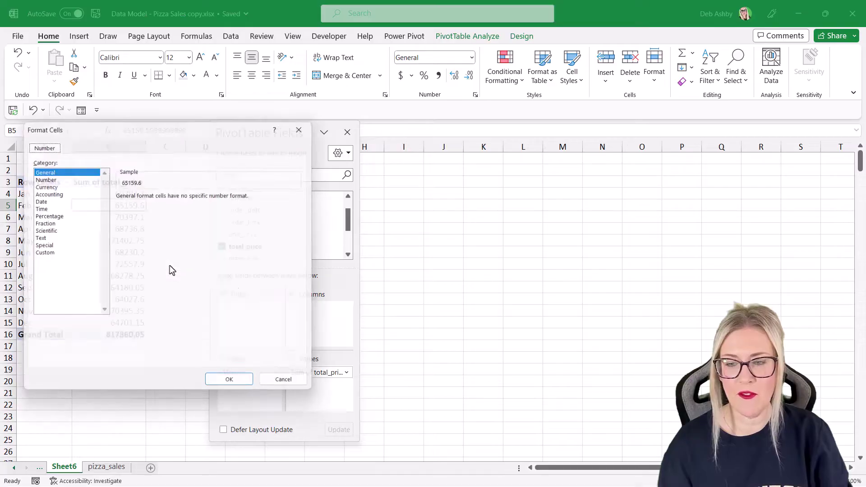
{"action": "left_click", "coordinate": [40, 184]}
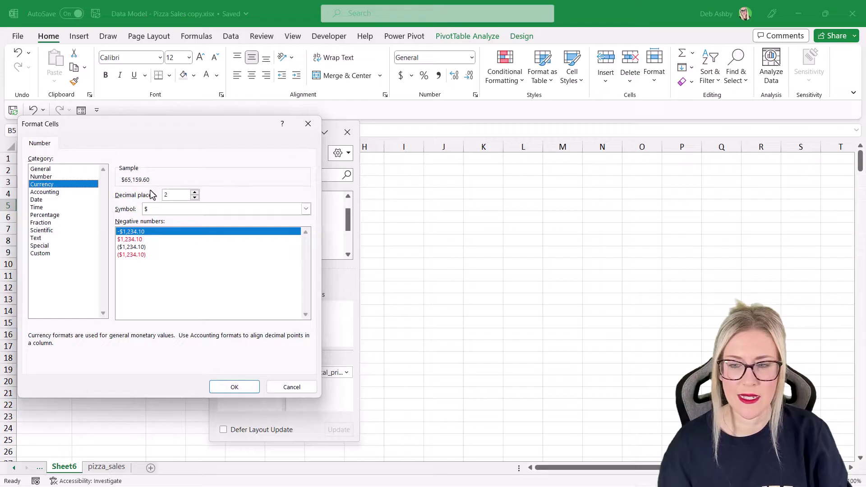
{"action": "left_click", "coordinate": [195, 198]}
{"action": "left_click", "coordinate": [195, 198]}
{"action": "left_click", "coordinate": [234, 388]}
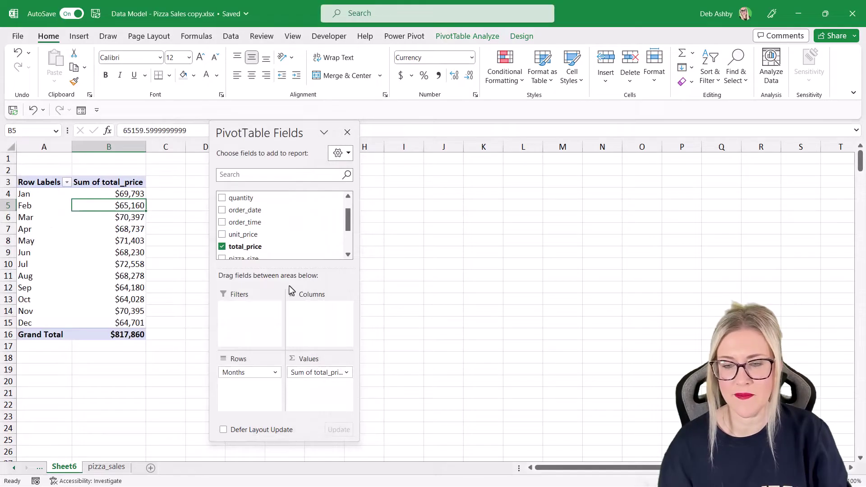
{"action": "left_click_drag", "start_coordinate": [264, 133], "coordinate": [294, 132]}
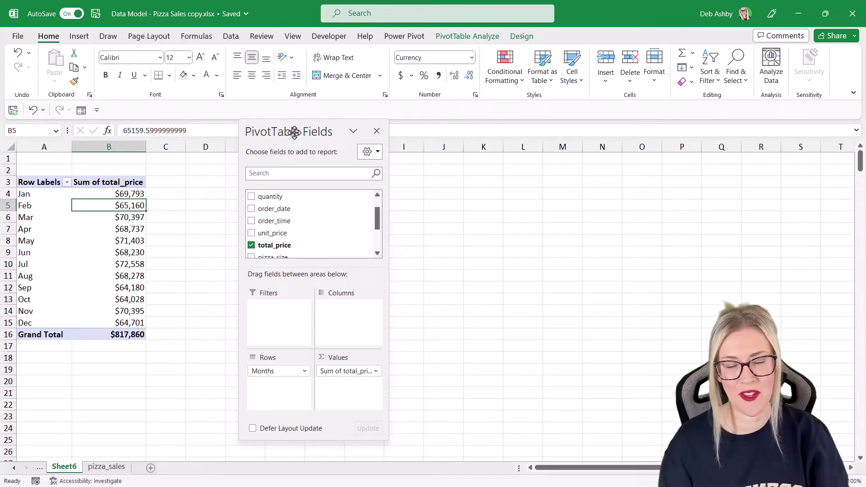
Step: Place pizza_category in the Filters area and leave its dropdown on (All)
{"action": "left_click_drag", "start_coordinate": [378, 222], "coordinate": [378, 239]}
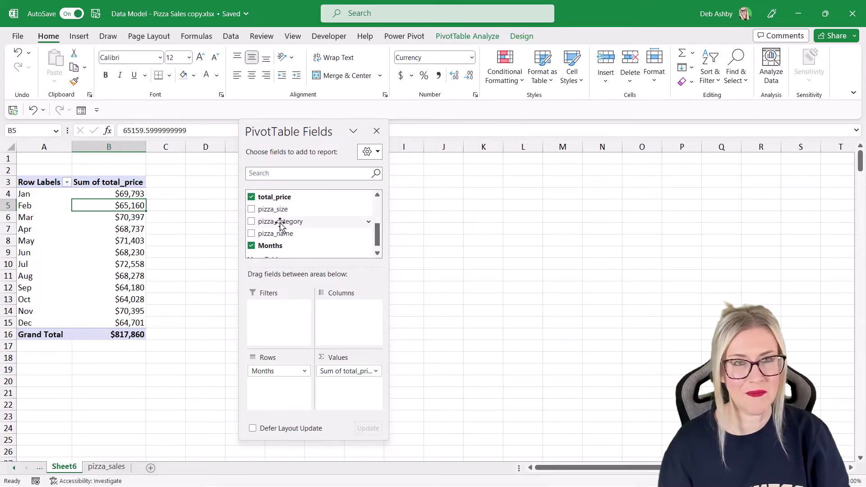
{"action": "left_click_drag", "start_coordinate": [277, 225], "coordinate": [267, 311]}
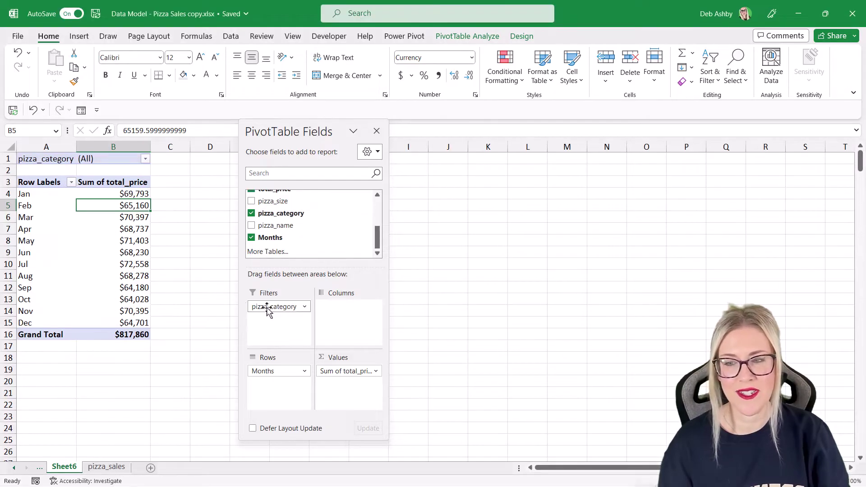
{"action": "left_click", "coordinate": [146, 159]}
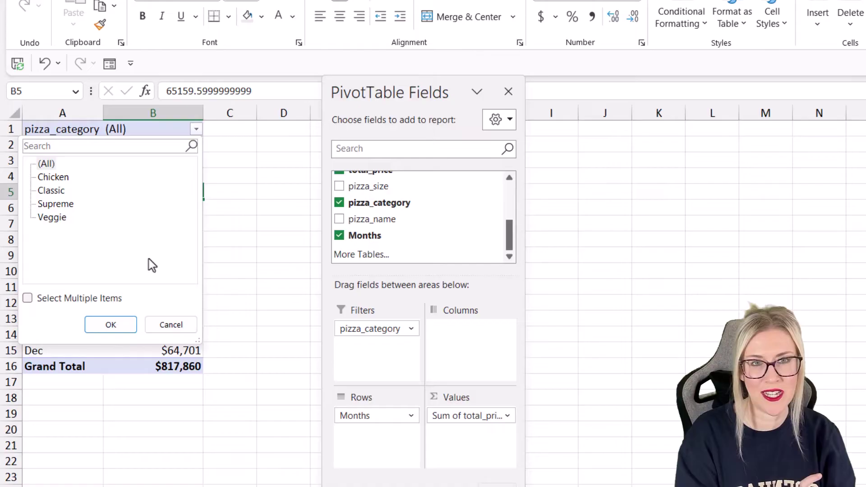
{"action": "key", "text": "Escape"}
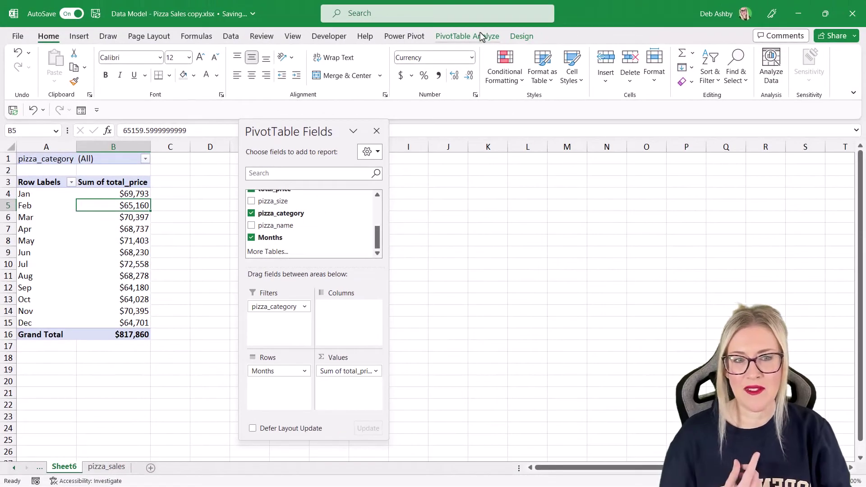
Step: Use Show Report Filter Pages on pizza_category to create Chicken, Classic, Supreme, Veggie sheets
{"action": "left_click", "coordinate": [481, 36]}
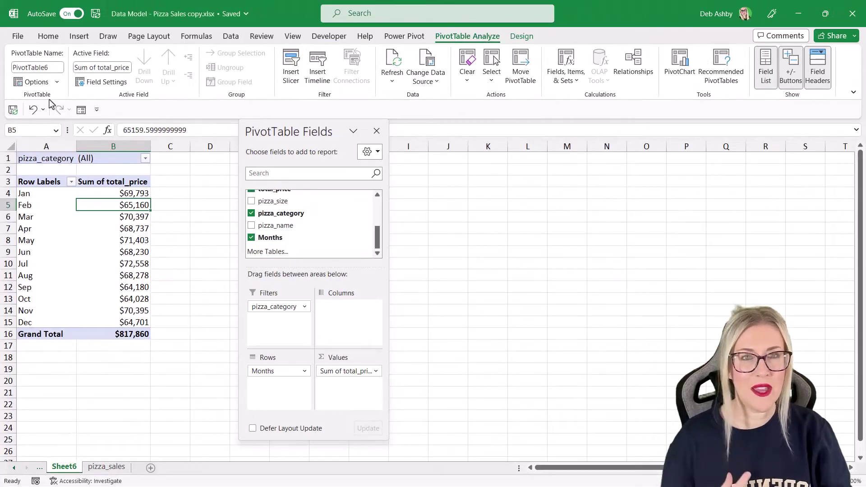
{"action": "left_click", "coordinate": [57, 82]}
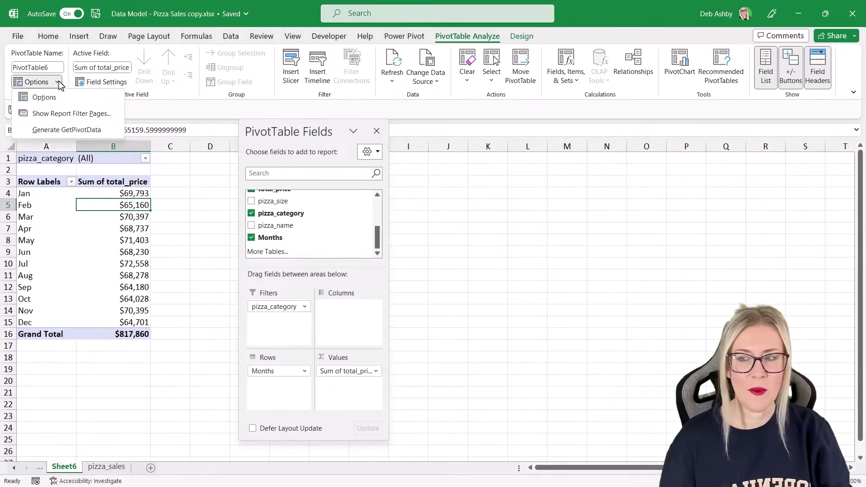
{"action": "left_click", "coordinate": [109, 115]}
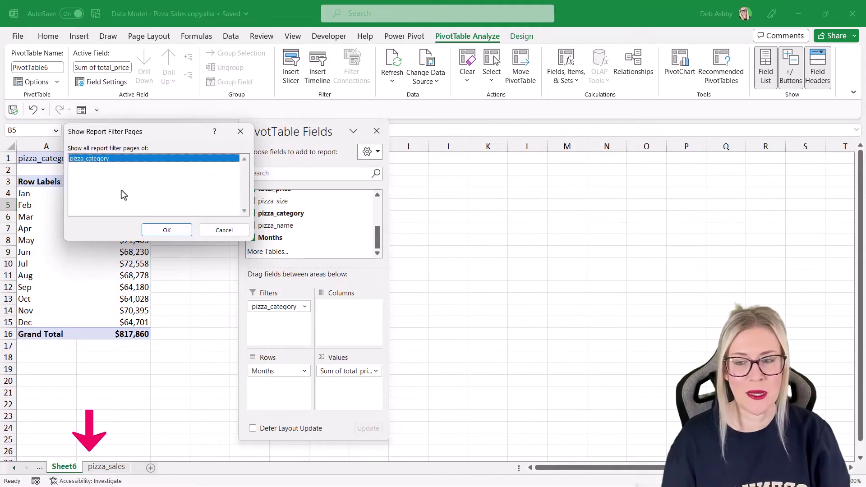
{"action": "left_click", "coordinate": [165, 230]}
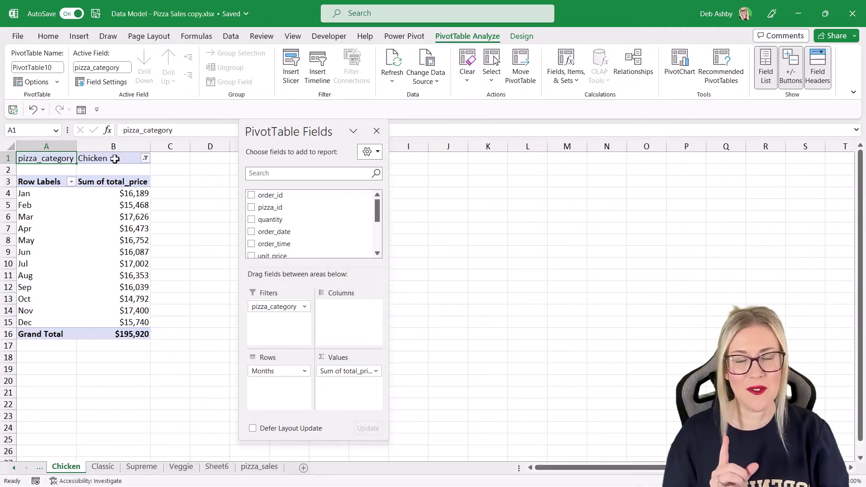
Step: View the Classic sheet ($220,053 total), then the Veggie sheet ($193,690)
{"action": "left_click", "coordinate": [103, 467]}
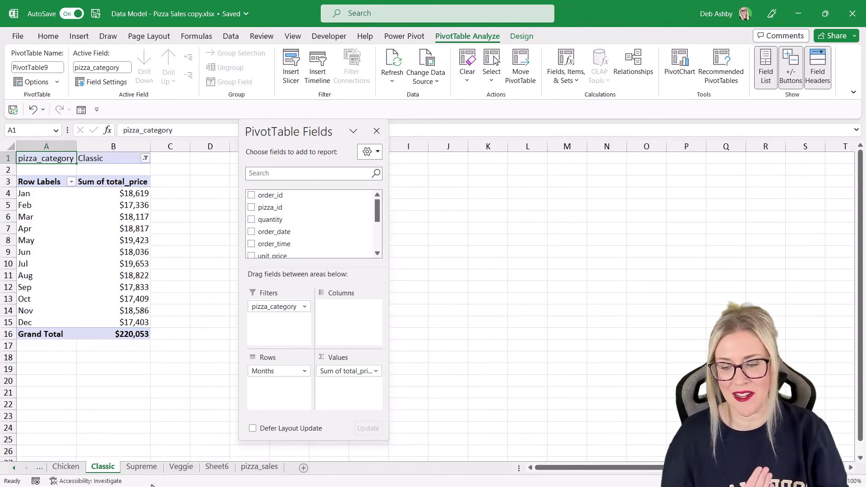
{"action": "left_click", "coordinate": [180, 469]}
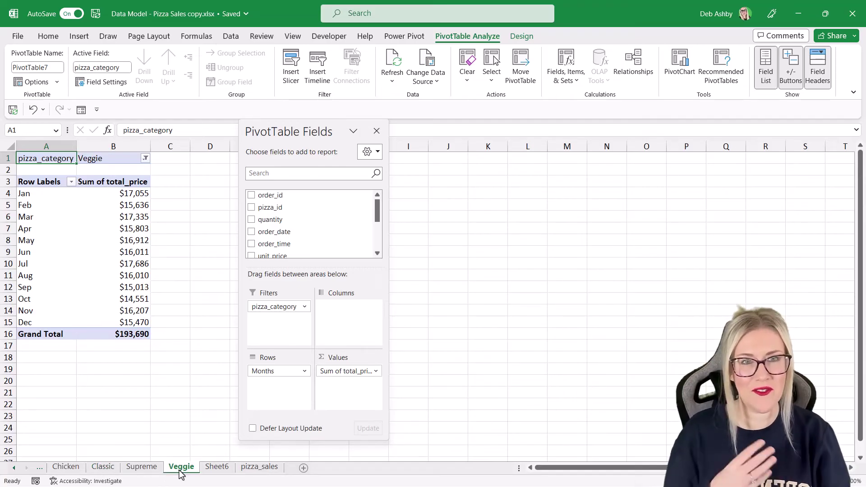